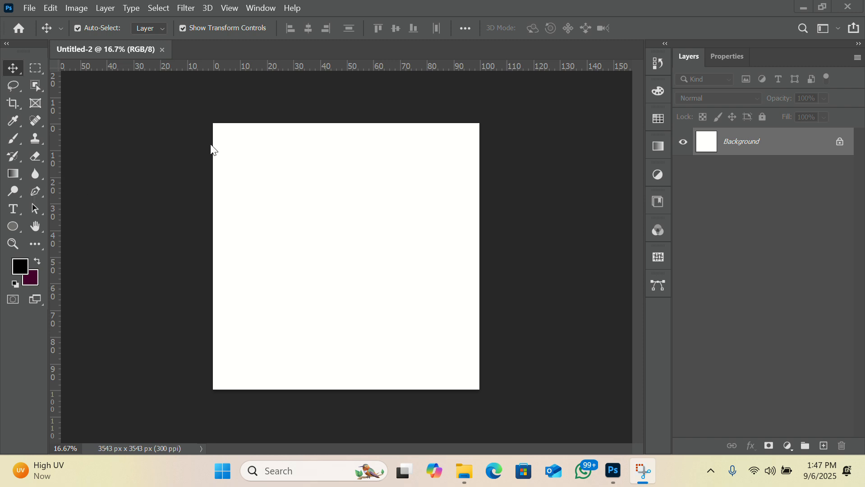
Step: Draw a closed, partly curved path across the upper part of the canvas with the Pen tool in Path mode
{"action": "left_click", "coordinate": [38, 191]}
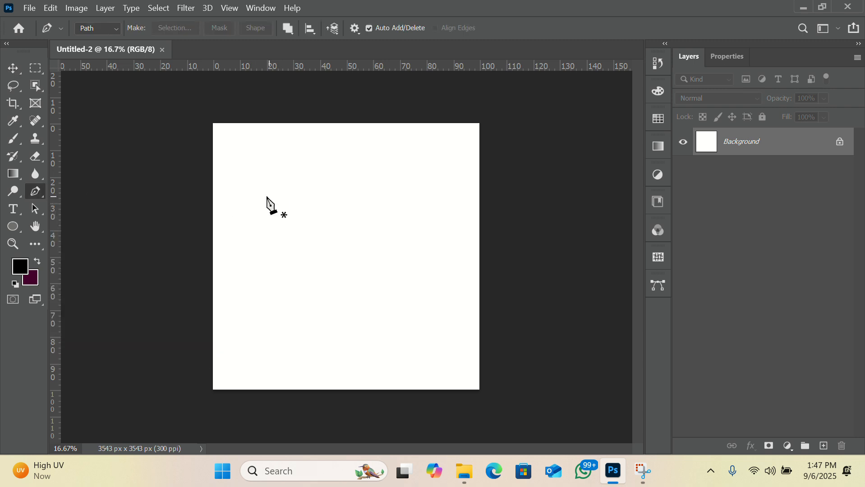
{"action": "left_click", "coordinate": [118, 29]}
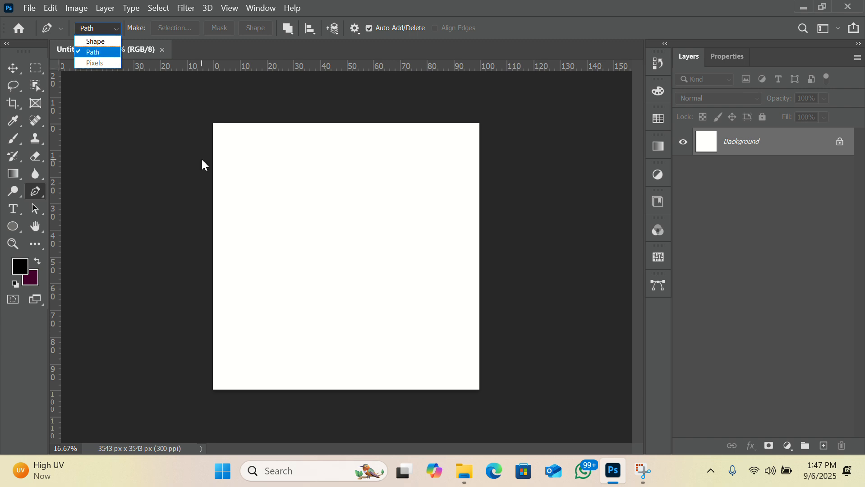
{"action": "left_click", "coordinate": [278, 180]}
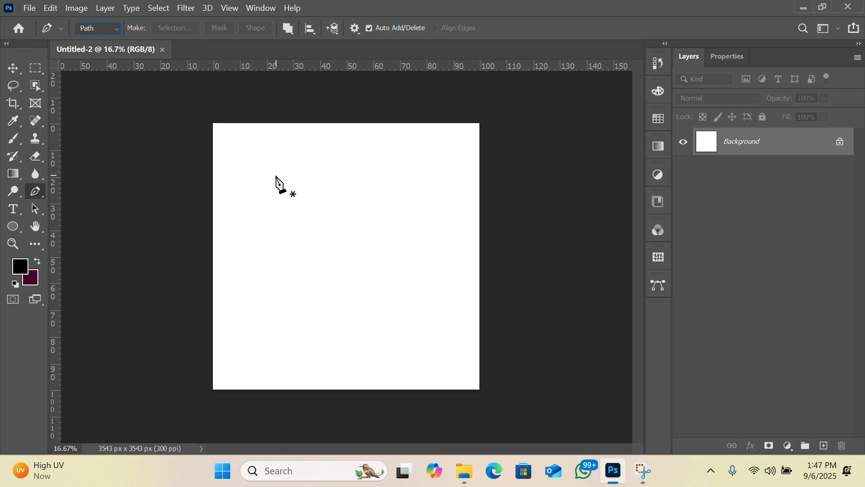
{"action": "left_click_drag", "start_coordinate": [275, 175], "coordinate": [374, 226]}
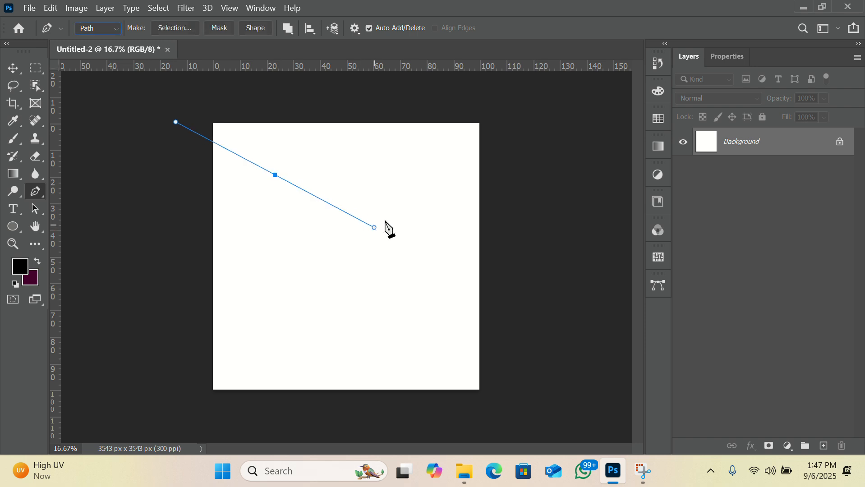
{"action": "left_click", "coordinate": [396, 211]}
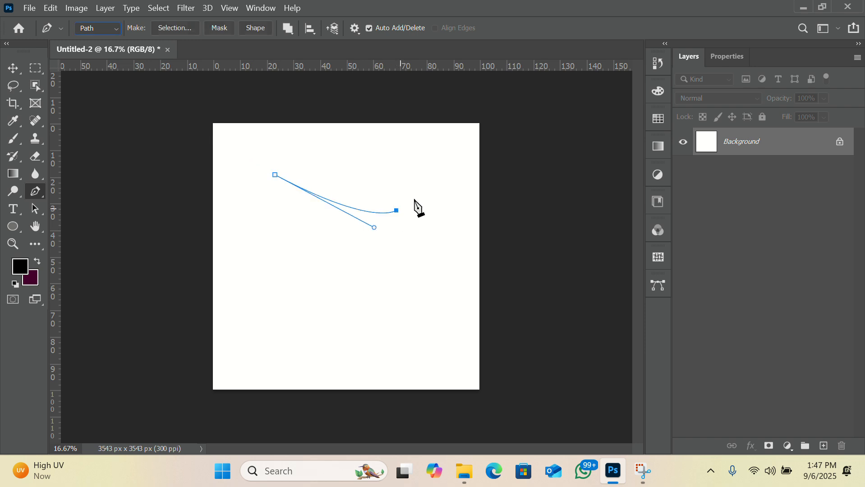
{"action": "left_click", "coordinate": [441, 177]}
{"action": "left_click", "coordinate": [403, 155]}
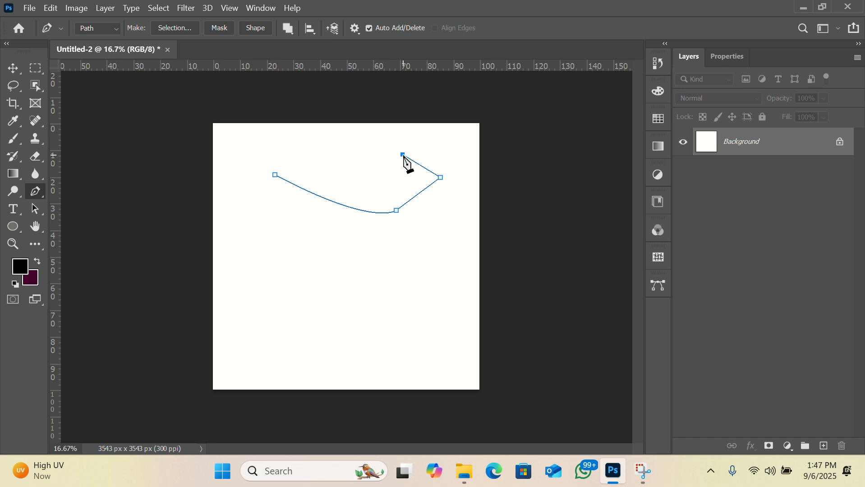
{"action": "left_click", "coordinate": [353, 143]}
{"action": "left_click", "coordinate": [286, 142]}
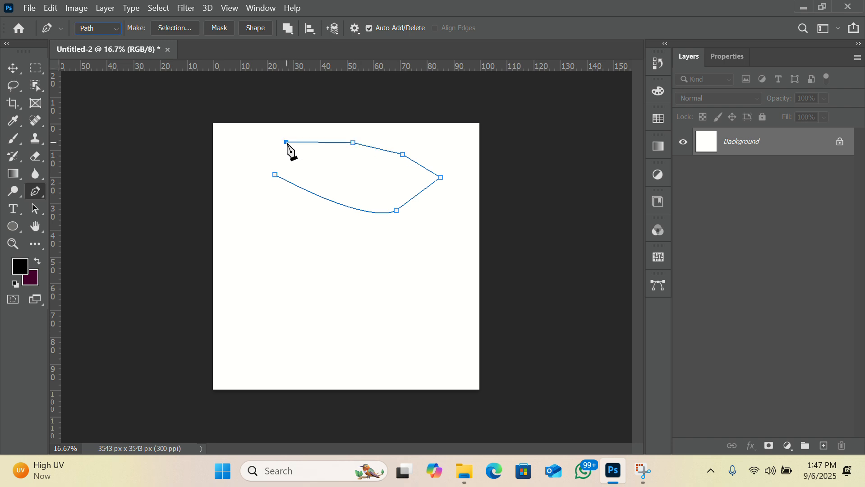
{"action": "left_click", "coordinate": [276, 176]}
{"action": "left_click", "coordinate": [301, 225]}
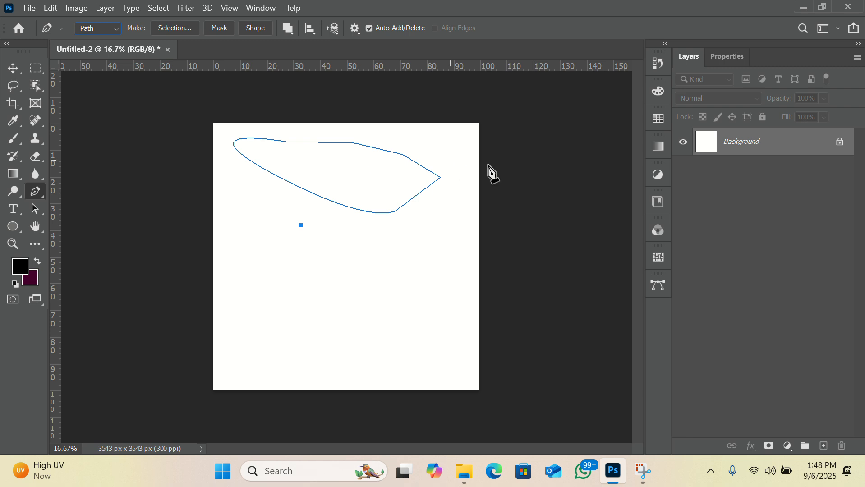
Step: Try to move the path with the Move tool, converting the Background to a normal layer
{"action": "right_click", "coordinate": [292, 149]}
{"action": "left_click", "coordinate": [11, 74]}
{"action": "left_click", "coordinate": [13, 69]}
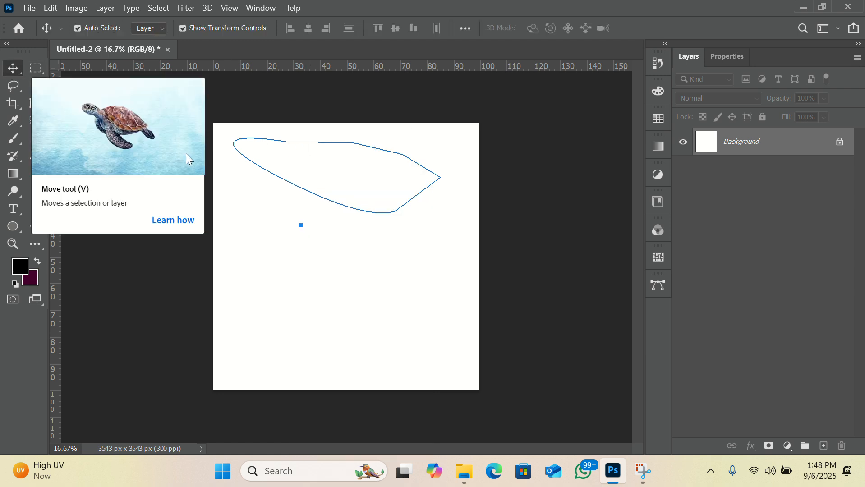
{"action": "left_click", "coordinate": [287, 142]}
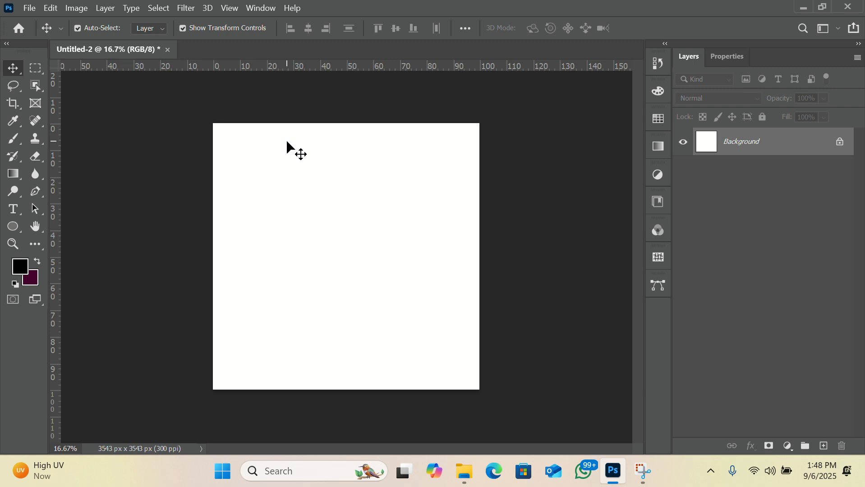
{"action": "key", "text": "ctrl+h"}
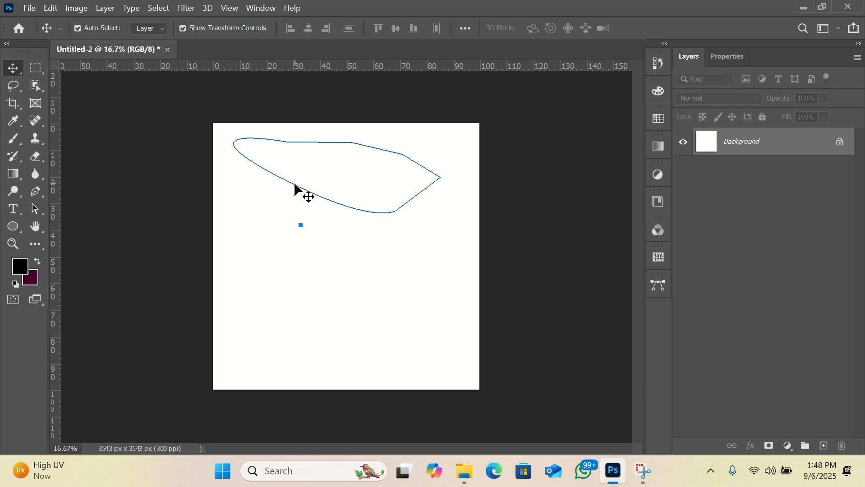
{"action": "key", "text": "ctrl+h"}
{"action": "left_click_drag", "start_coordinate": [293, 183], "coordinate": [314, 239]}
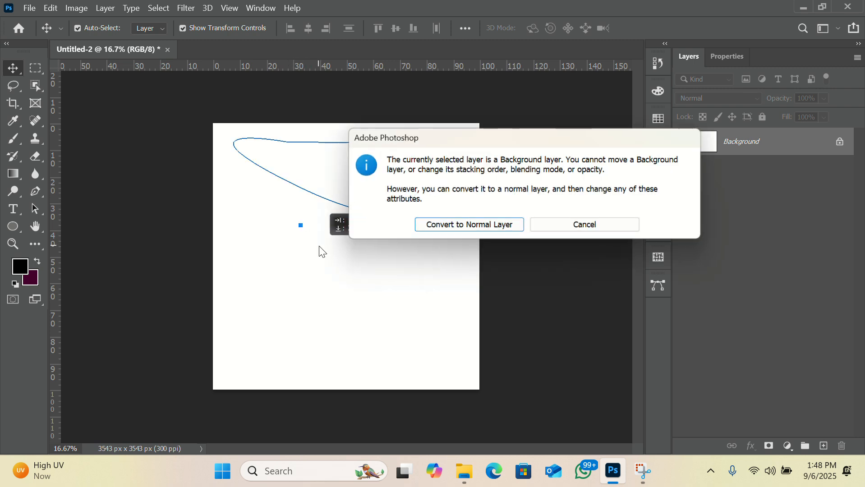
{"action": "left_click", "coordinate": [479, 226]}
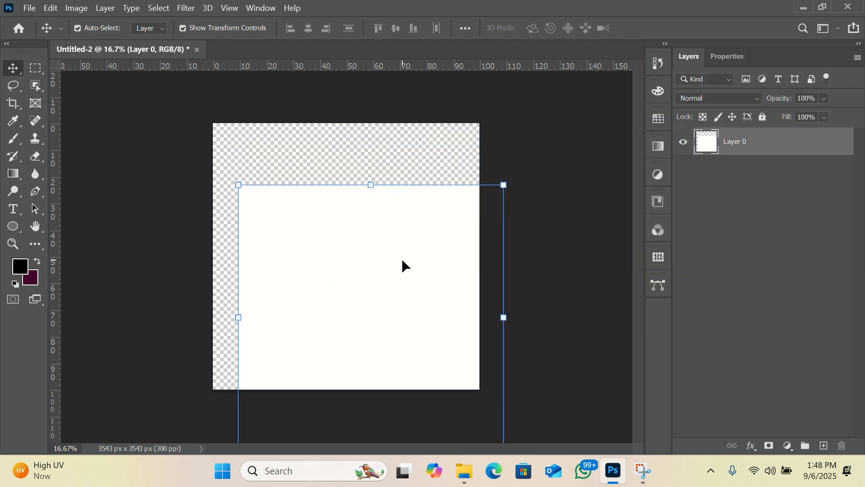
Step: Move the white Layer 0 down and back up over the canvas, trying once more to move the path
{"action": "left_click_drag", "start_coordinate": [401, 258], "coordinate": [411, 296]}
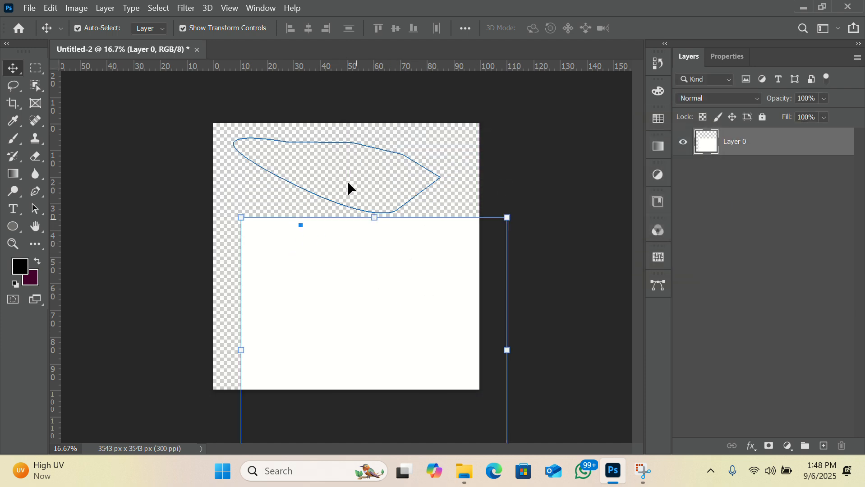
{"action": "left_click_drag", "start_coordinate": [331, 140], "coordinate": [328, 150]}
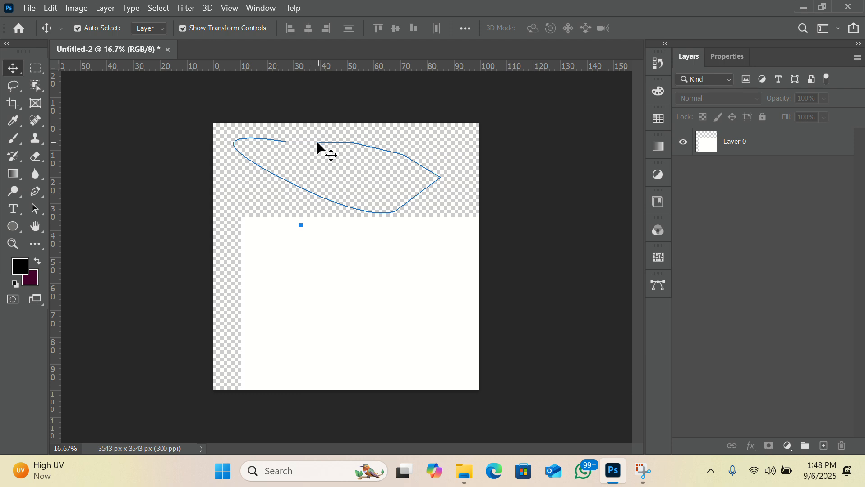
{"action": "left_click_drag", "start_coordinate": [322, 254], "coordinate": [320, 159]}
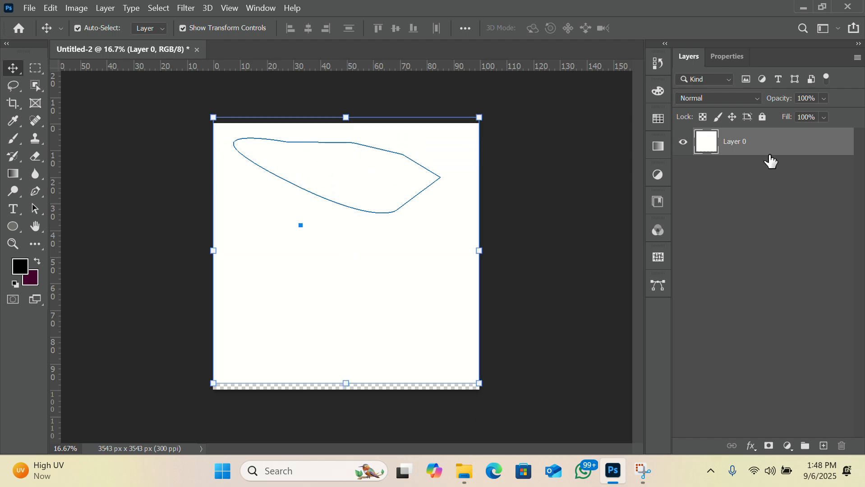
Step: Fill the path with a black (000000) Solid Color fill layer and deselect it
{"action": "left_click", "coordinate": [788, 446]}
{"action": "left_click", "coordinate": [775, 203]}
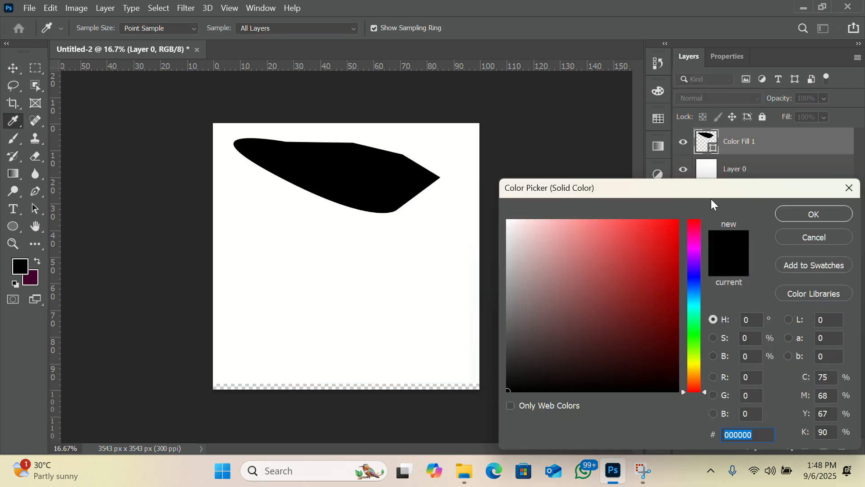
{"action": "left_click", "coordinate": [830, 214]}
{"action": "key", "text": "v"}
{"action": "left_click", "coordinate": [486, 157]}
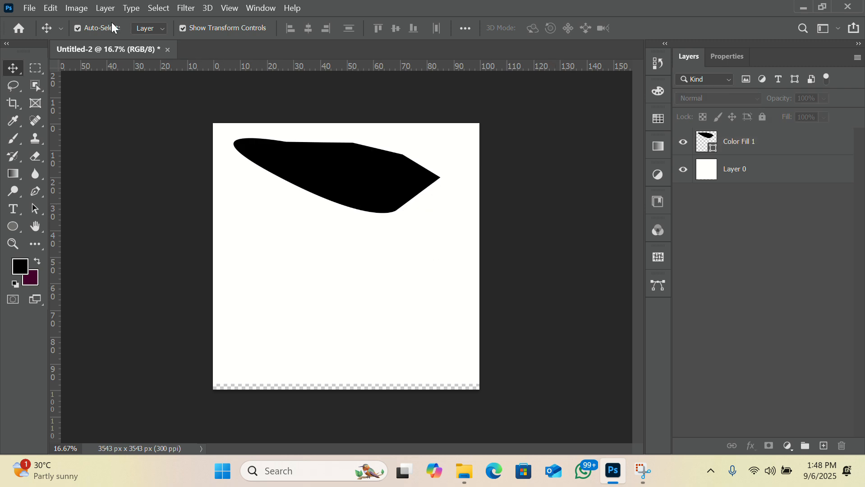
Step: Switch the Pen tool to Shape mode and draw a black curved shape about 2252 × 1010 px below the filled one
{"action": "left_click", "coordinate": [33, 194]}
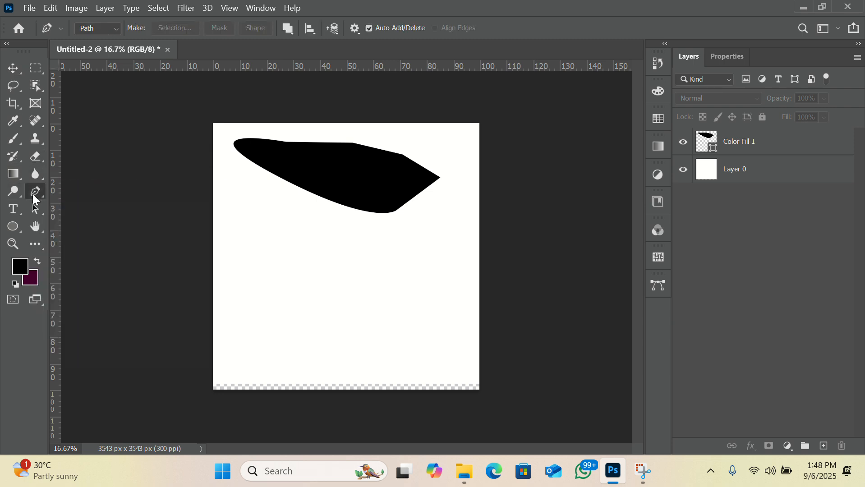
{"action": "left_click", "coordinate": [118, 28]}
{"action": "left_click", "coordinate": [97, 39]}
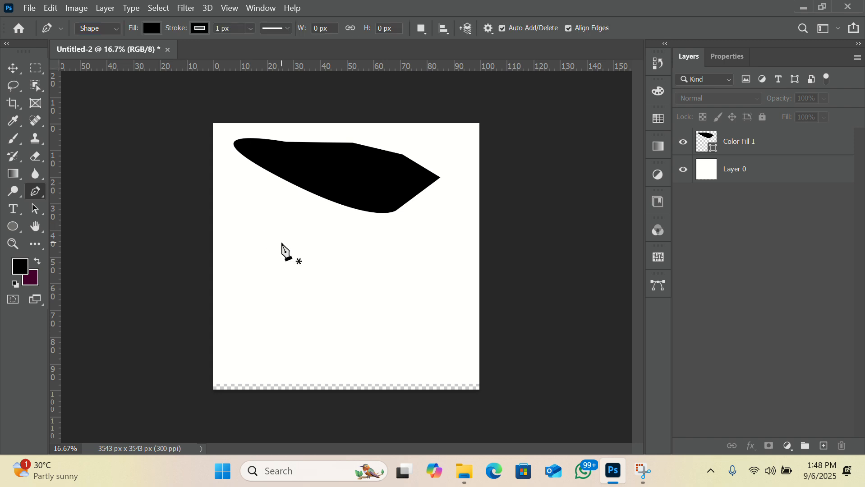
{"action": "left_click_drag", "start_coordinate": [281, 243], "coordinate": [390, 263]}
{"action": "left_click_drag", "start_coordinate": [397, 309], "coordinate": [350, 324]}
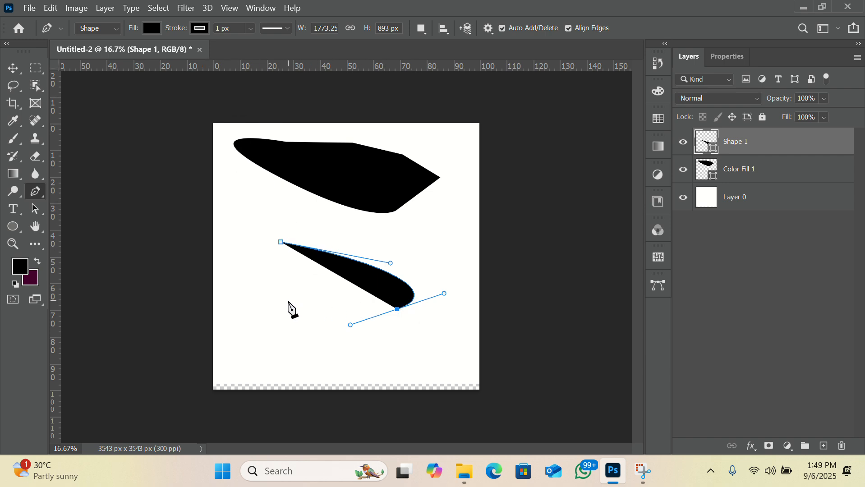
{"action": "left_click", "coordinate": [304, 313]}
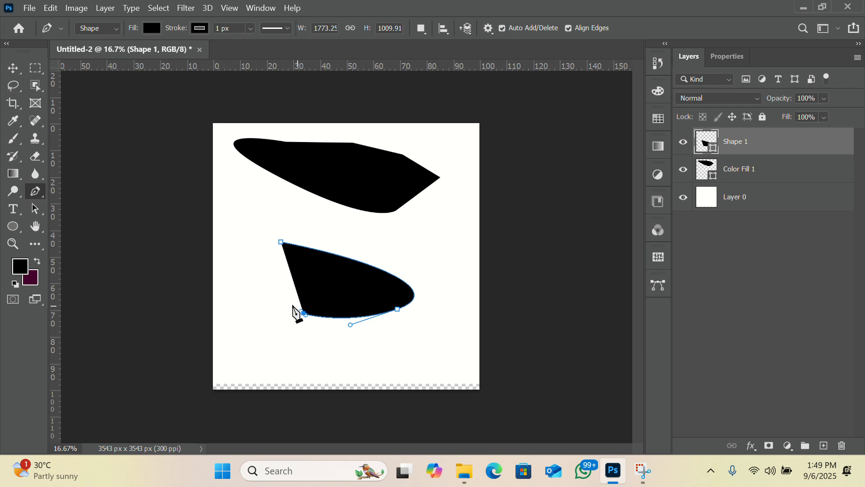
{"action": "left_click", "coordinate": [245, 262]}
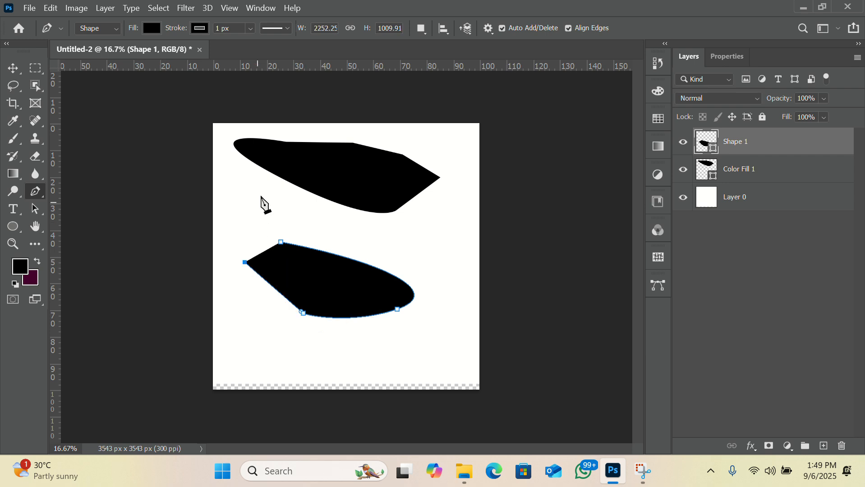
Step: Extend the shape with straight segments looping around its outer side, reaching about 2878 × 2003 px overall
{"action": "left_click", "coordinate": [260, 189]}
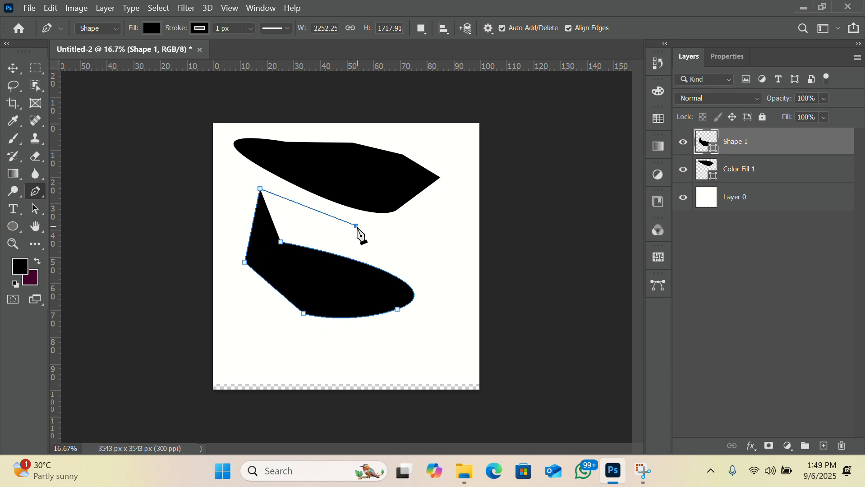
{"action": "left_click", "coordinate": [356, 225]}
{"action": "left_click", "coordinate": [398, 251]}
{"action": "left_click", "coordinate": [418, 272]}
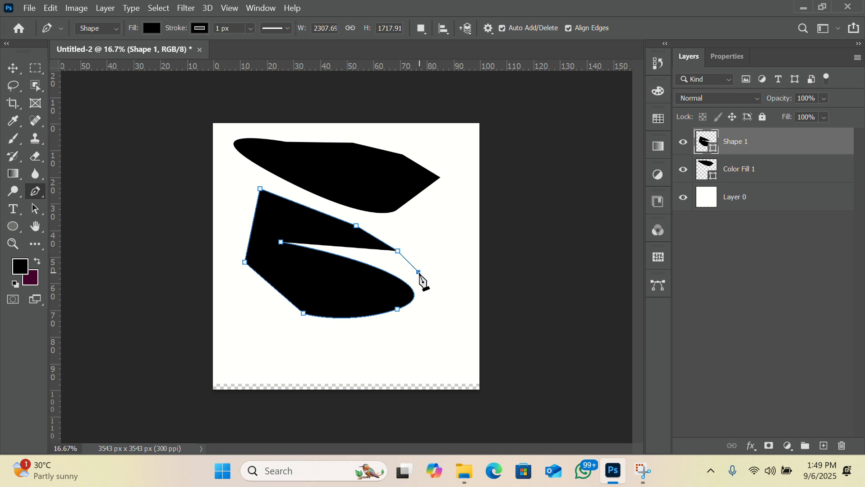
{"action": "left_click", "coordinate": [429, 293]}
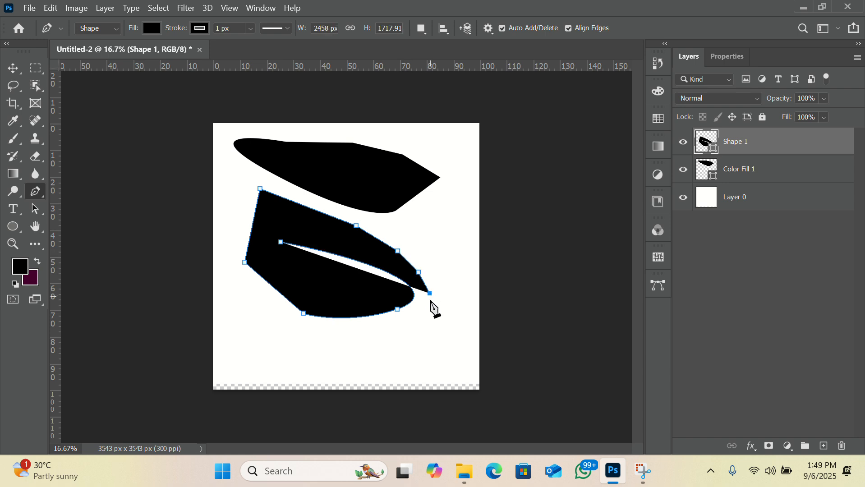
{"action": "left_click", "coordinate": [420, 339]}
{"action": "left_click", "coordinate": [304, 338]}
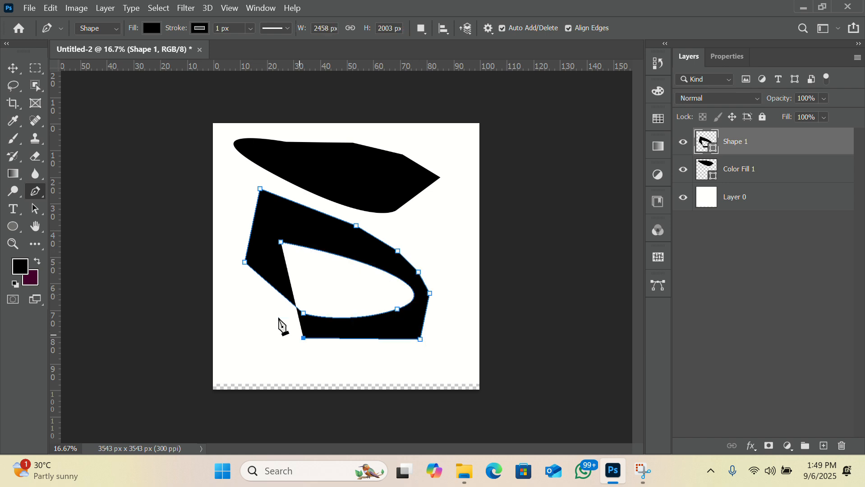
{"action": "left_click", "coordinate": [213, 247]}
{"action": "left_click", "coordinate": [239, 216]}
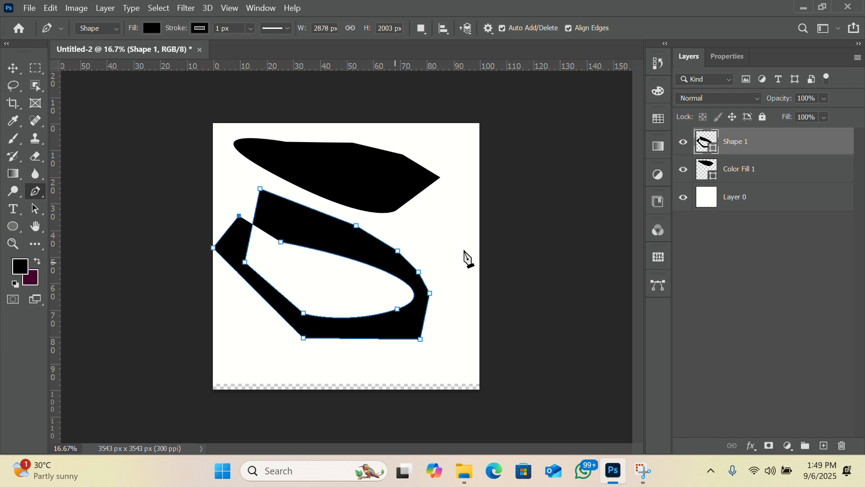
Step: Nudge Layer 0 down to cover the transparent strip along the canvas's lower edge, and deselect it
{"action": "left_click", "coordinate": [730, 201]}
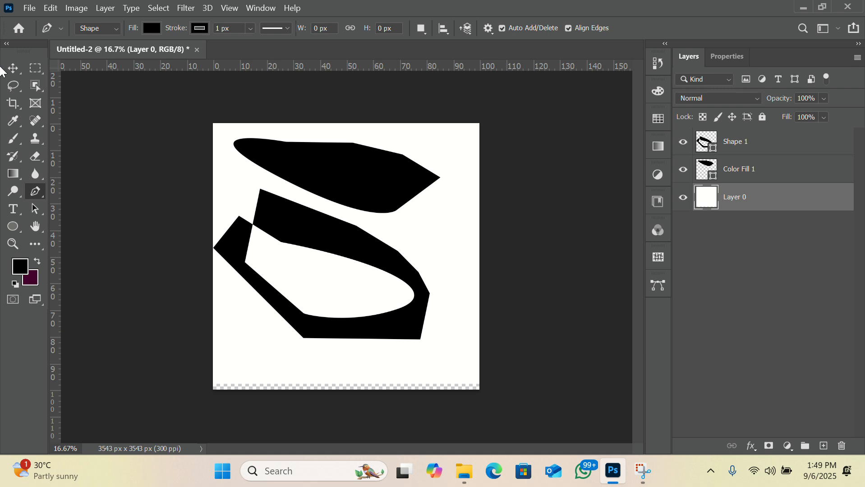
{"action": "left_click", "coordinate": [13, 69]}
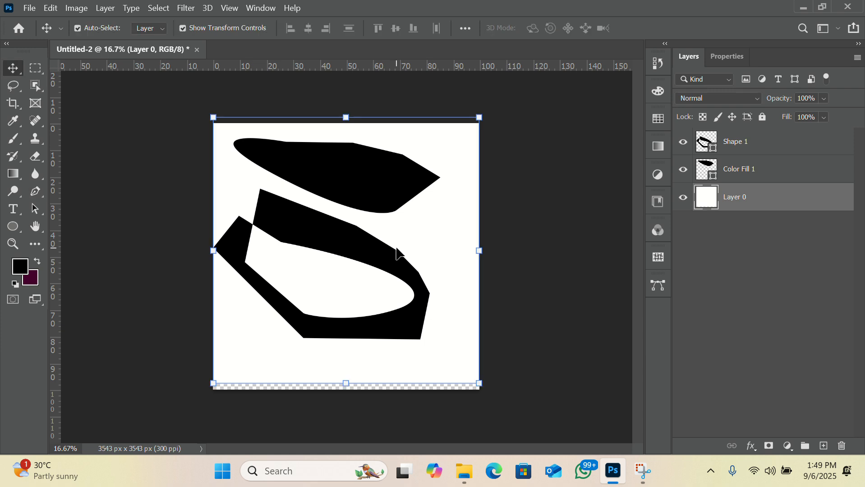
{"action": "key", "text": "Down"}
{"action": "key", "text": "Down"}
{"action": "key", "text": "Down"}
{"action": "key", "text": "Down"}
{"action": "key", "text": "Down"}
{"action": "key", "text": "Down"}
{"action": "key", "text": "Down"}
{"action": "key", "text": "Down"}
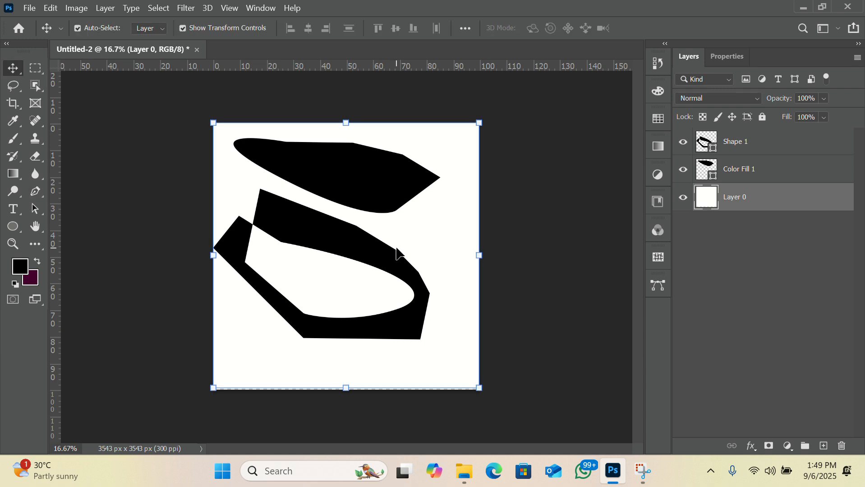
{"action": "left_click", "coordinate": [536, 228]}
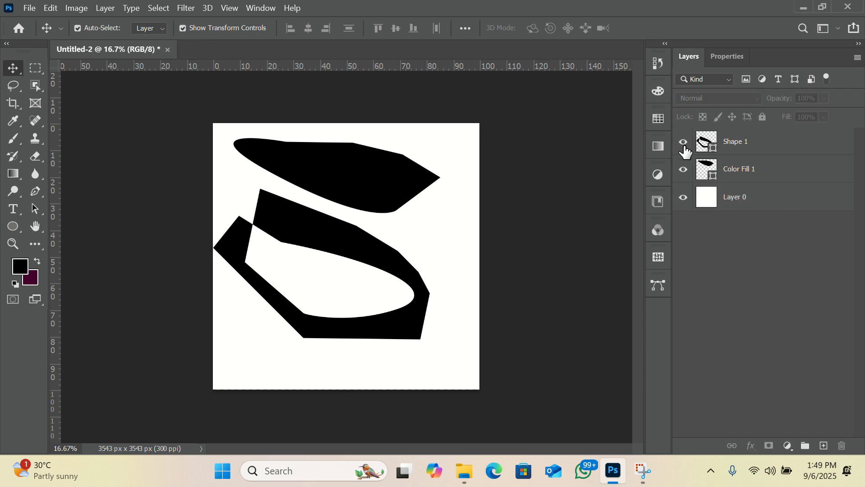
Step: Hide the Color Fill 1 and Shape 1 layers and activate the Pen tool
{"action": "left_click", "coordinate": [684, 173]}
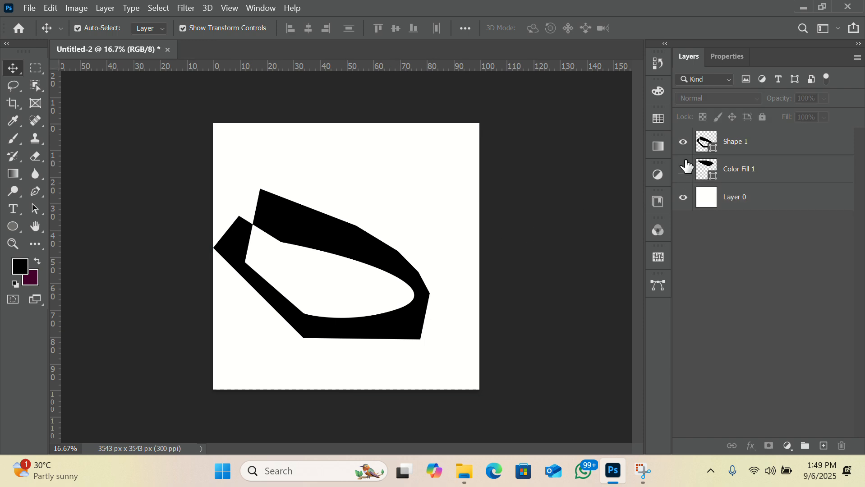
{"action": "left_click", "coordinate": [684, 142]}
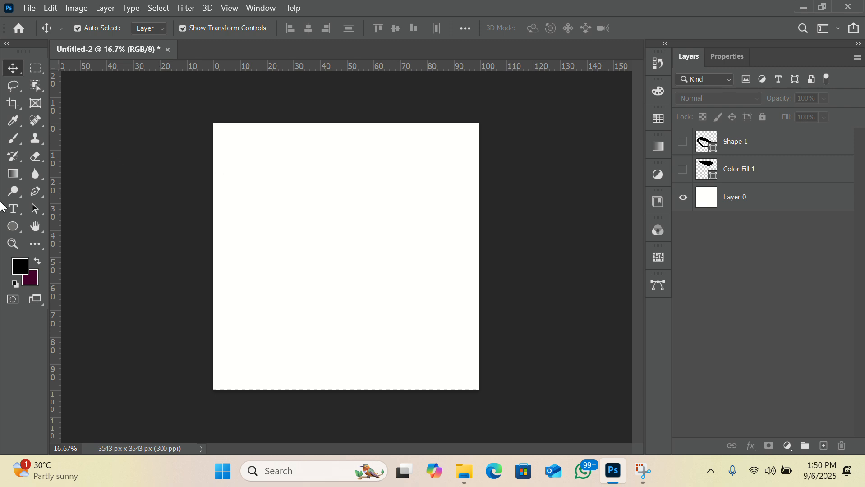
{"action": "left_click", "coordinate": [39, 193]}
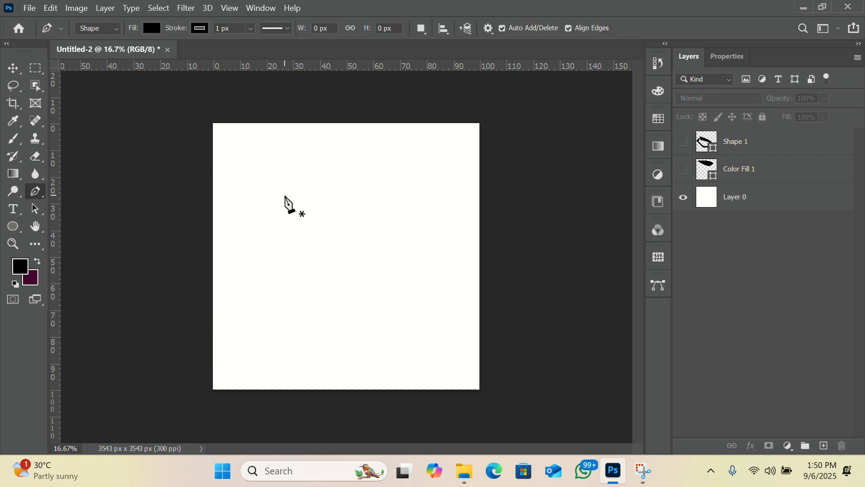
Step: Draw a black curved shape about 1469 × 200 px across the canvas's upper area and move it to the lower-right area
{"action": "left_click_drag", "start_coordinate": [284, 195], "coordinate": [442, 184]}
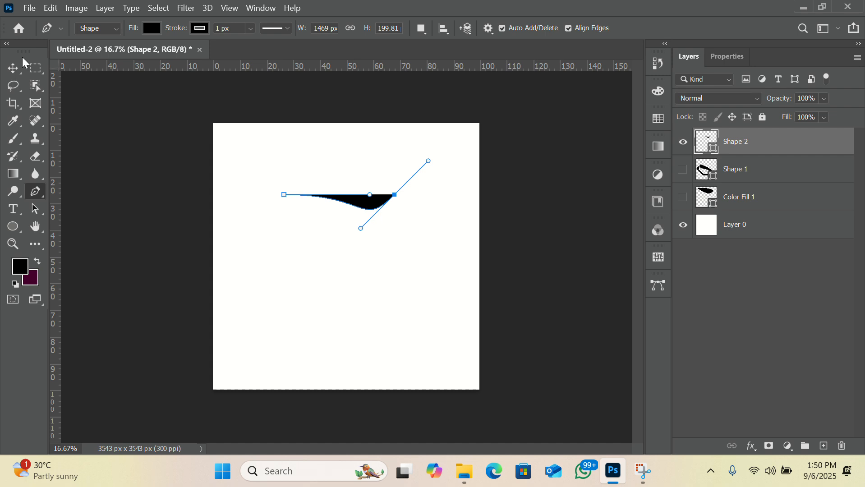
{"action": "left_click", "coordinate": [13, 67]}
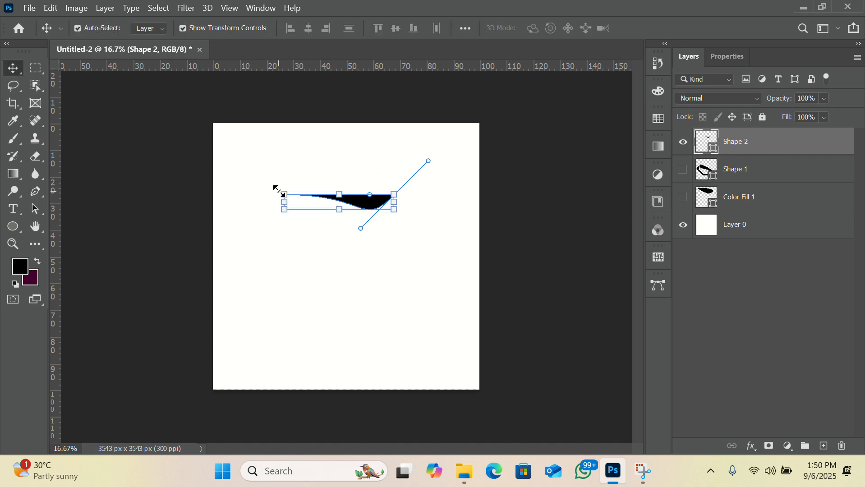
{"action": "left_click", "coordinate": [367, 206]}
{"action": "left_click_drag", "start_coordinate": [367, 205], "coordinate": [415, 307]}
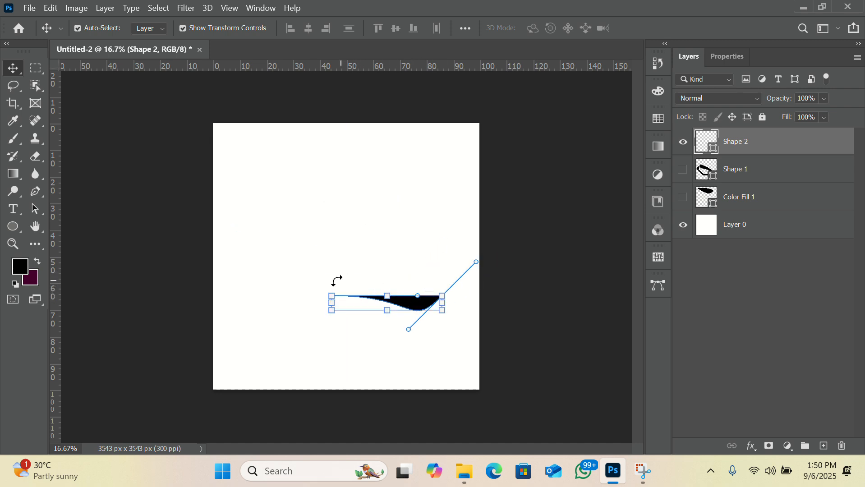
Step: Flip the curved shape by rotating it to about 178.44°, scale it to about 353.91%, and place it across the canvas's lower part
{"action": "left_click_drag", "start_coordinate": [325, 281], "coordinate": [485, 345]}
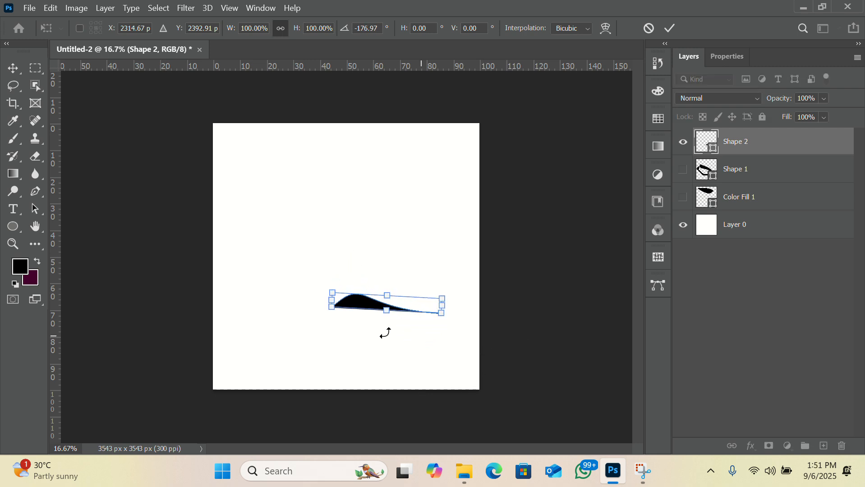
{"action": "left_click_drag", "start_coordinate": [329, 310], "coordinate": [71, 386]}
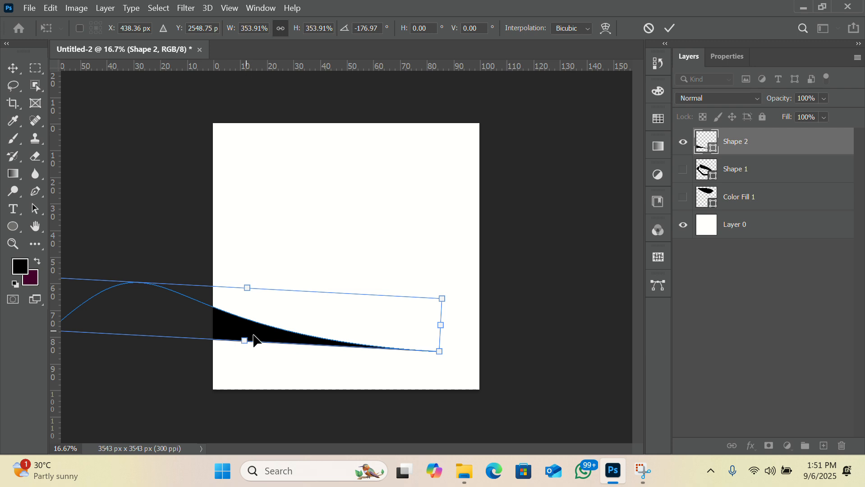
{"action": "left_click_drag", "start_coordinate": [255, 340], "coordinate": [376, 345]}
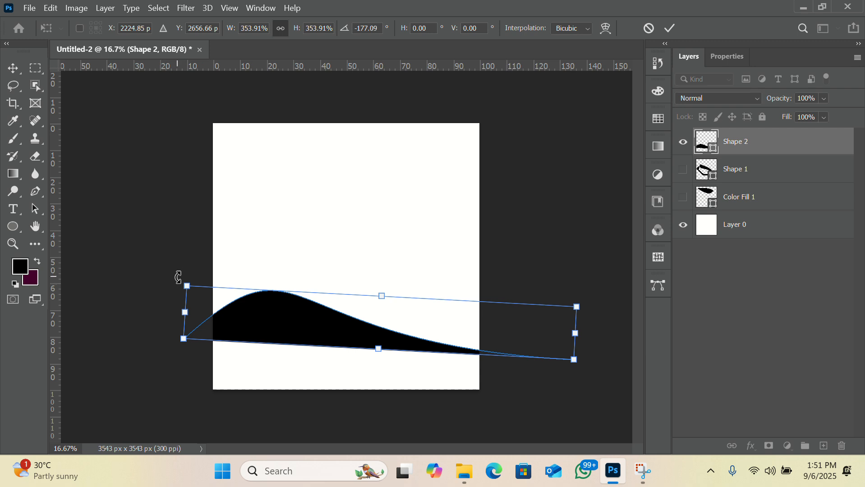
{"action": "left_click_drag", "start_coordinate": [178, 277], "coordinate": [168, 290]}
{"action": "left_click_drag", "start_coordinate": [316, 334], "coordinate": [319, 345]}
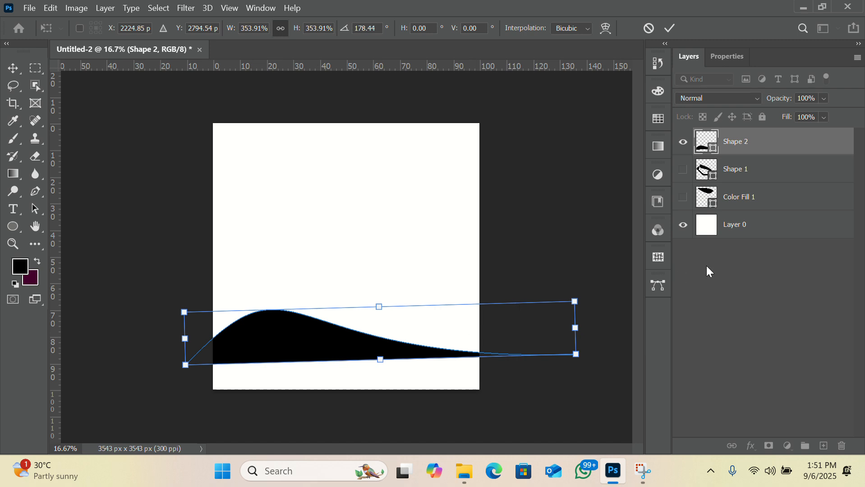
{"action": "left_click", "coordinate": [676, 28]}
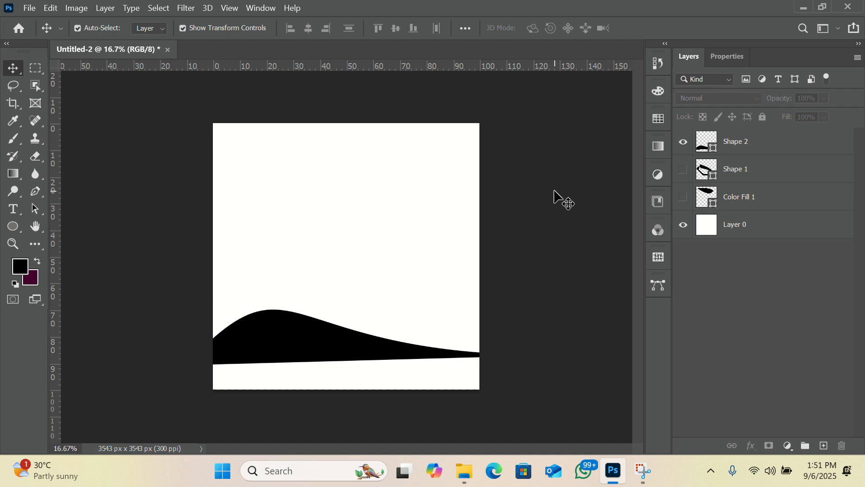
Step: Rotate the enlarged black shape by about 1.76° to level its base
{"action": "left_click", "coordinate": [307, 353]}
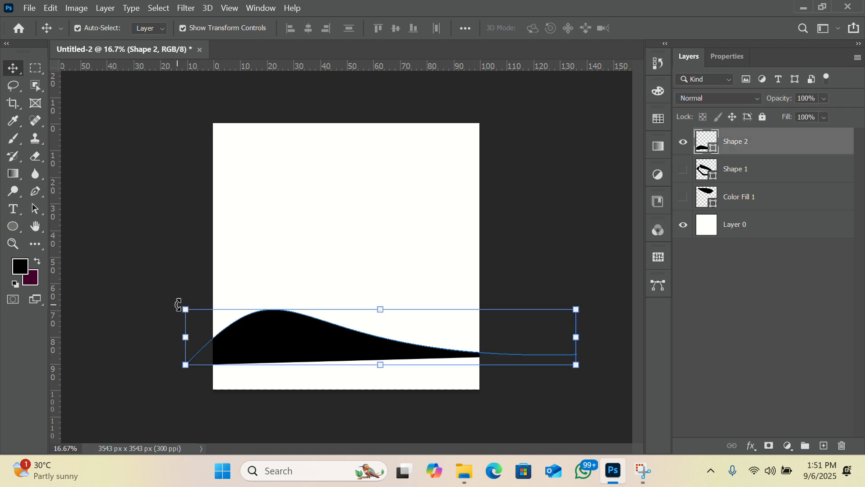
{"action": "left_click_drag", "start_coordinate": [179, 305], "coordinate": [181, 299]}
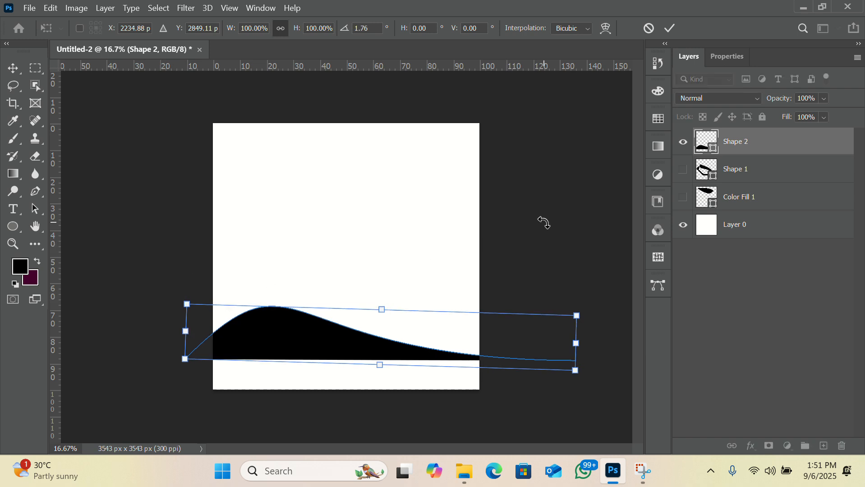
{"action": "left_click", "coordinate": [670, 28]}
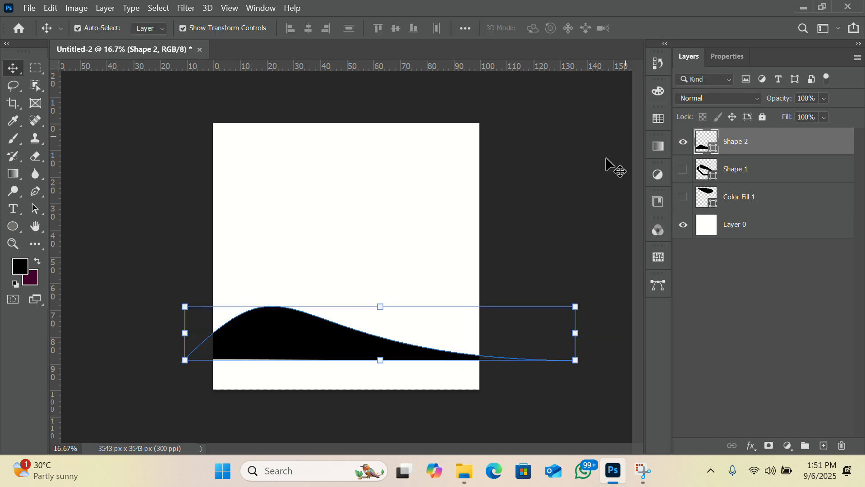
{"action": "left_click", "coordinate": [757, 142]}
{"action": "left_click", "coordinate": [723, 57]}
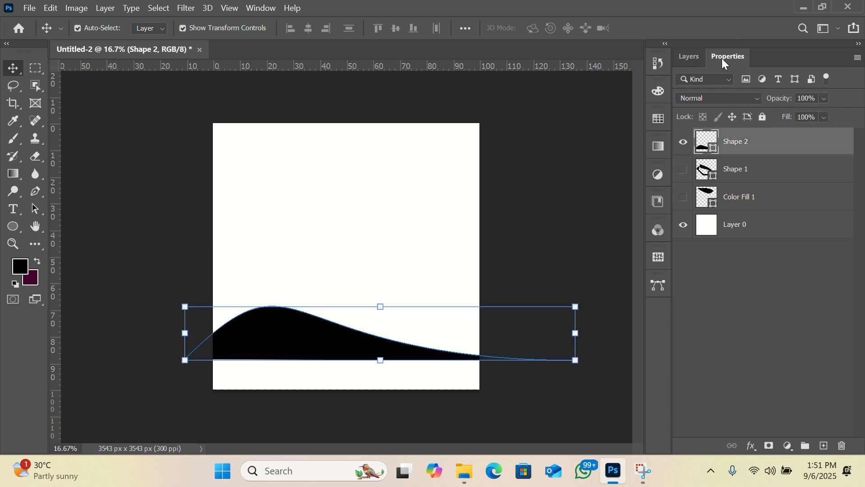
{"action": "left_click", "coordinate": [689, 56]}
{"action": "left_click", "coordinate": [524, 256]}
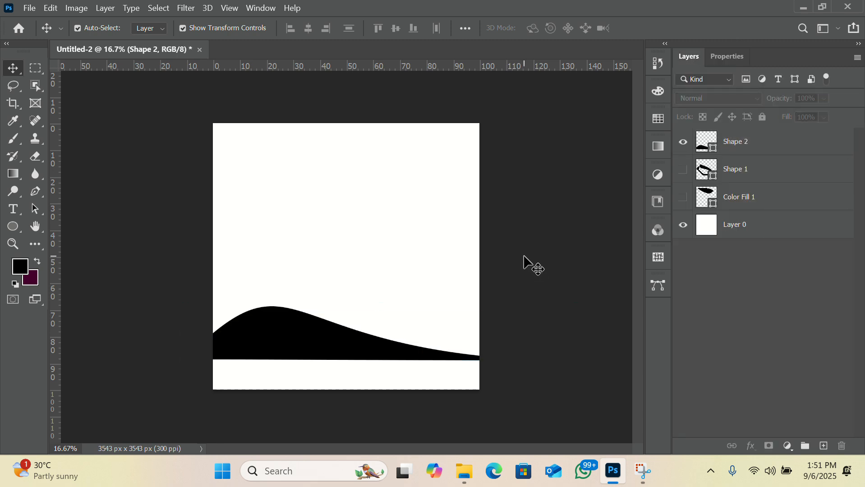
Step: Move the black hill shape straight down until its base covers the canvas's lower edge, and deselect it
{"action": "left_click", "coordinate": [296, 348]}
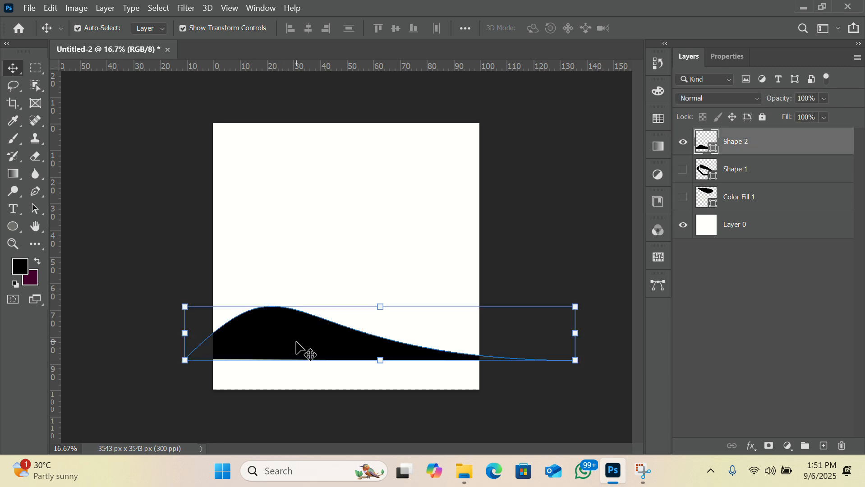
{"action": "key", "text": "shift+Down"}
{"action": "key", "text": "shift+Down"}
{"action": "key", "text": "shift+Down"}
{"action": "key", "text": "shift+Down"}
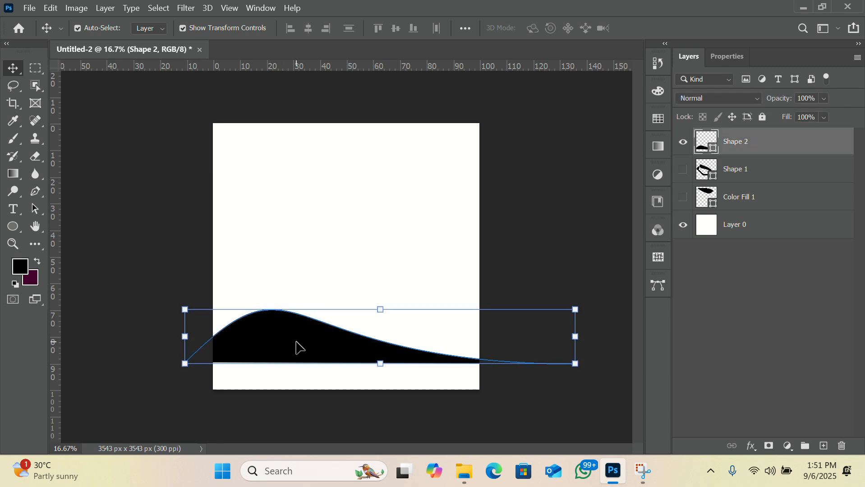
{"action": "key", "text": "shift+Down"}
{"action": "key", "text": "shift+Down"}
{"action": "key", "text": "shift+Down"}
{"action": "key", "text": "shift+Down"}
{"action": "key", "text": "shift+Down"}
{"action": "key", "text": "shift+Down"}
{"action": "key", "text": "shift+Down"}
{"action": "key", "text": "shift+Down"}
{"action": "key", "text": "shift+Down"}
{"action": "key", "text": "shift+Down"}
{"action": "key", "text": "shift+Down"}
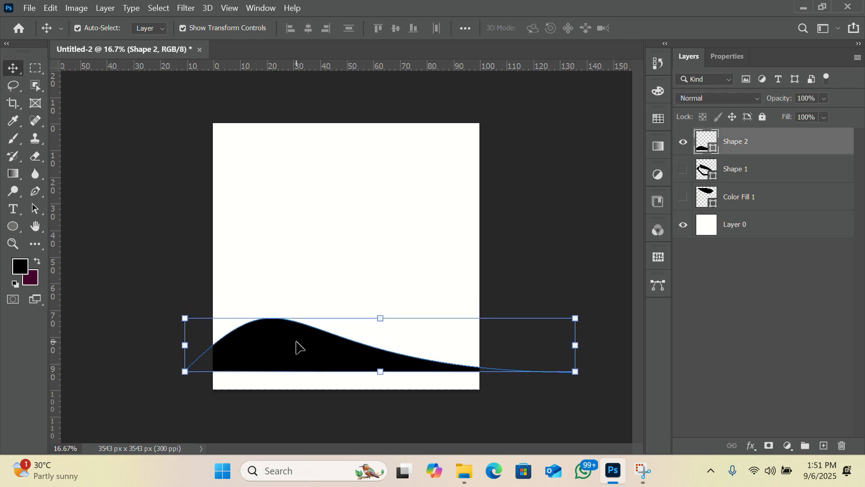
{"action": "key", "text": "shift+Down"}
{"action": "key", "text": "shift+Down"}
{"action": "key", "text": "shift+Down"}
{"action": "key", "text": "shift+Down"}
{"action": "key", "text": "shift+Down"}
{"action": "key", "text": "shift+Down"}
{"action": "key", "text": "shift+Down"}
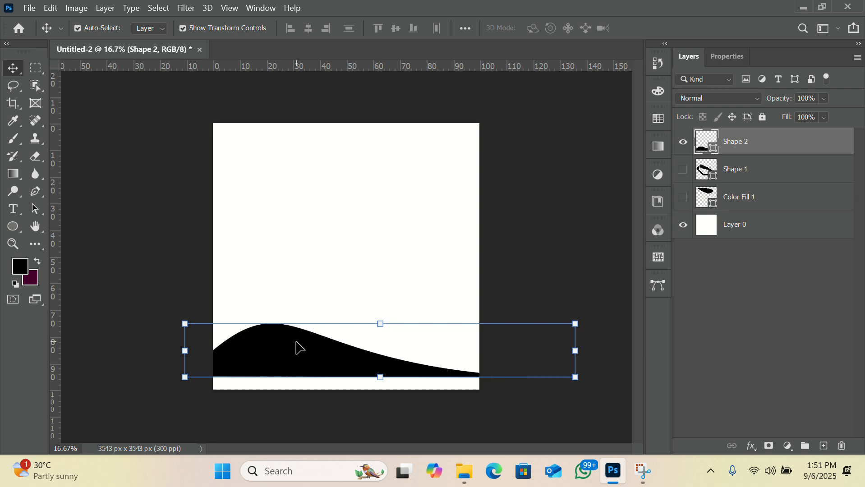
{"action": "left_click_drag", "start_coordinate": [296, 342], "coordinate": [296, 354]}
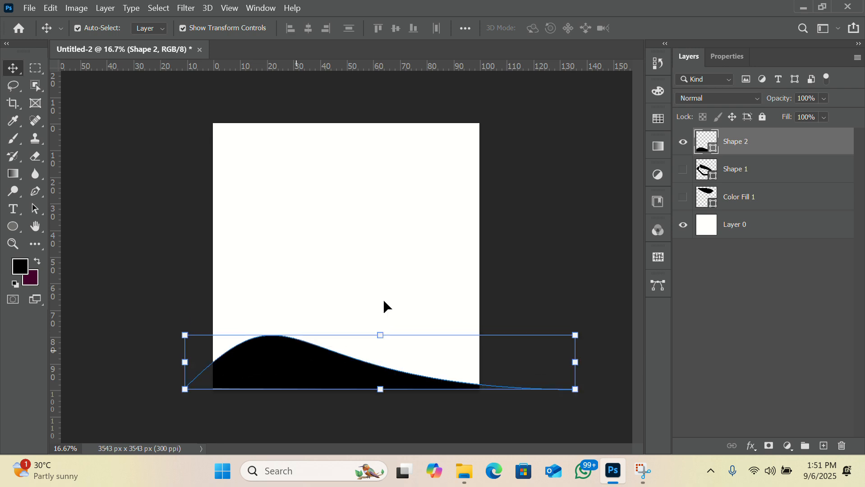
{"action": "left_click", "coordinate": [578, 145]}
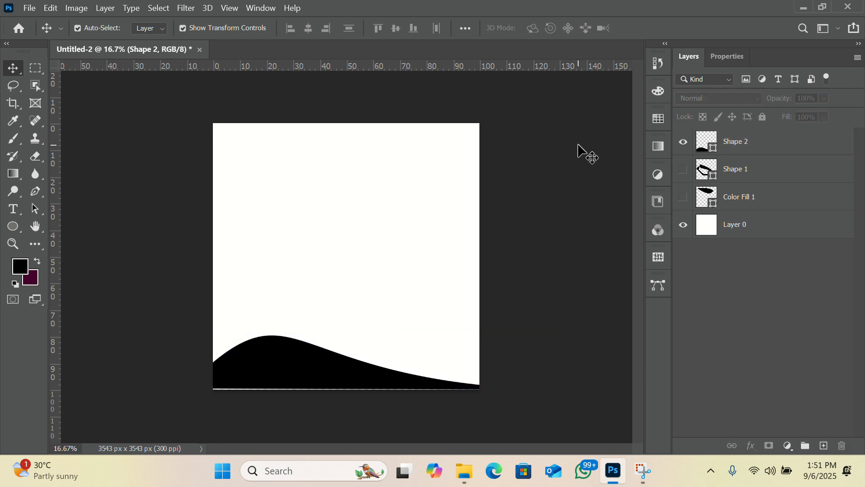
{"action": "left_click", "coordinate": [266, 357]}
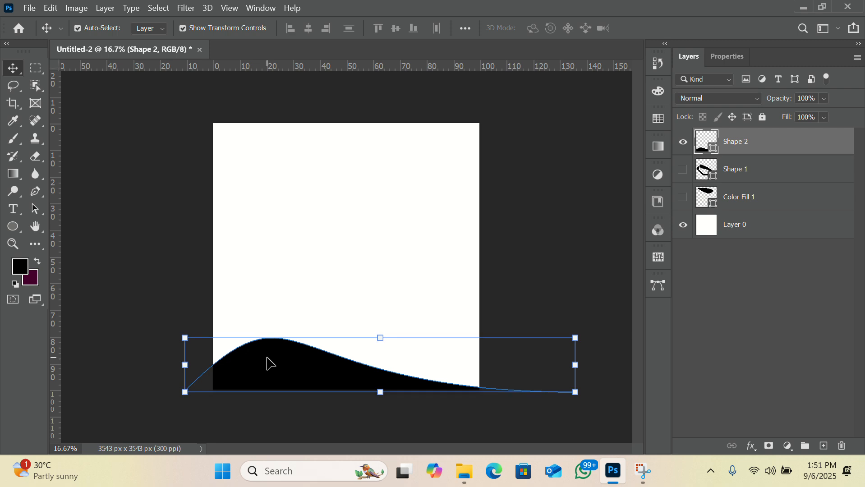
{"action": "left_click", "coordinate": [518, 237]}
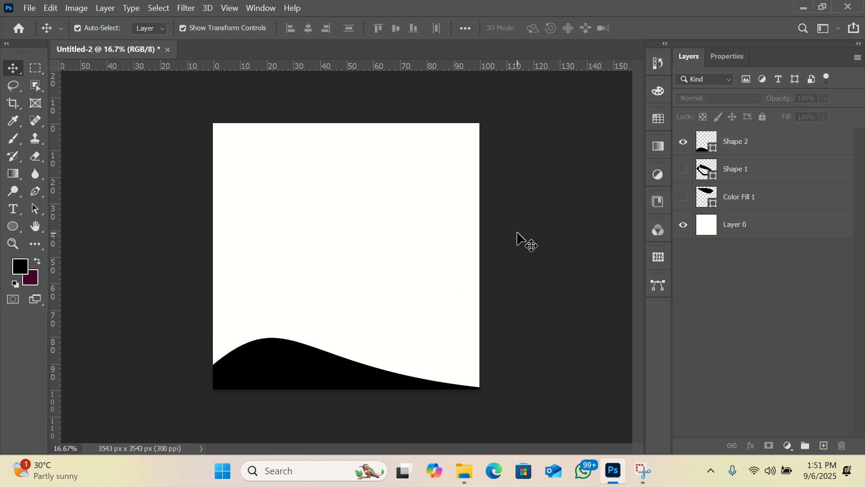